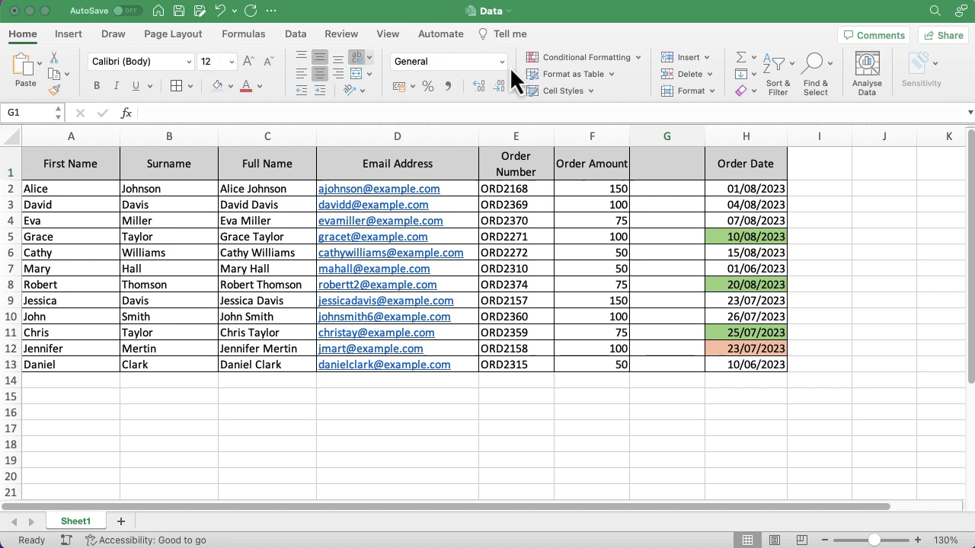
Enter =LEN(A2) in G2 to count the first name's characters, returning 5.
left_click(648, 190)
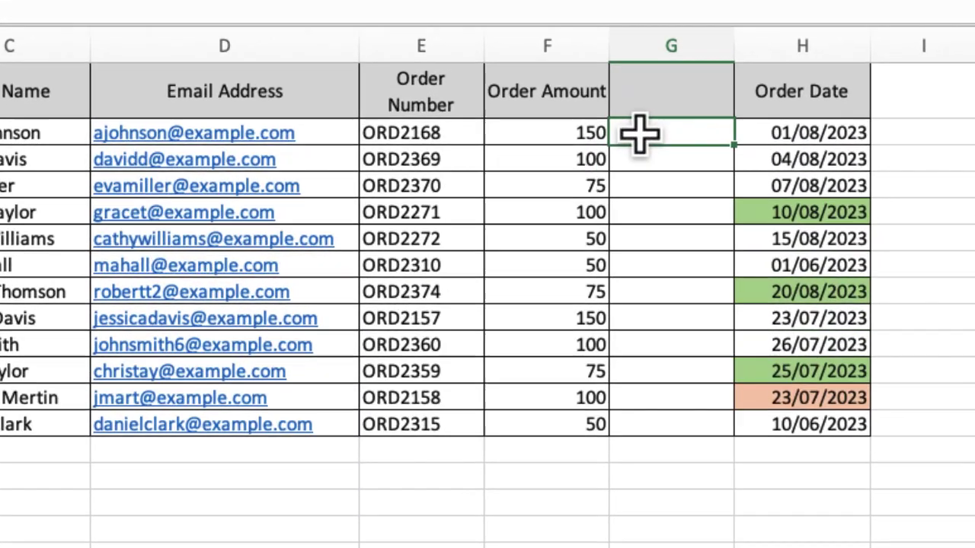
type("=")
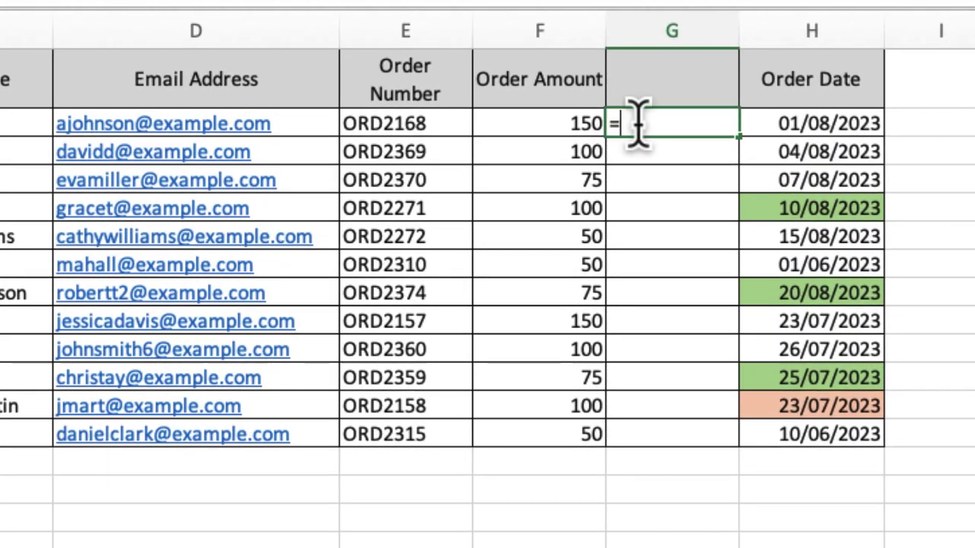
type("l")
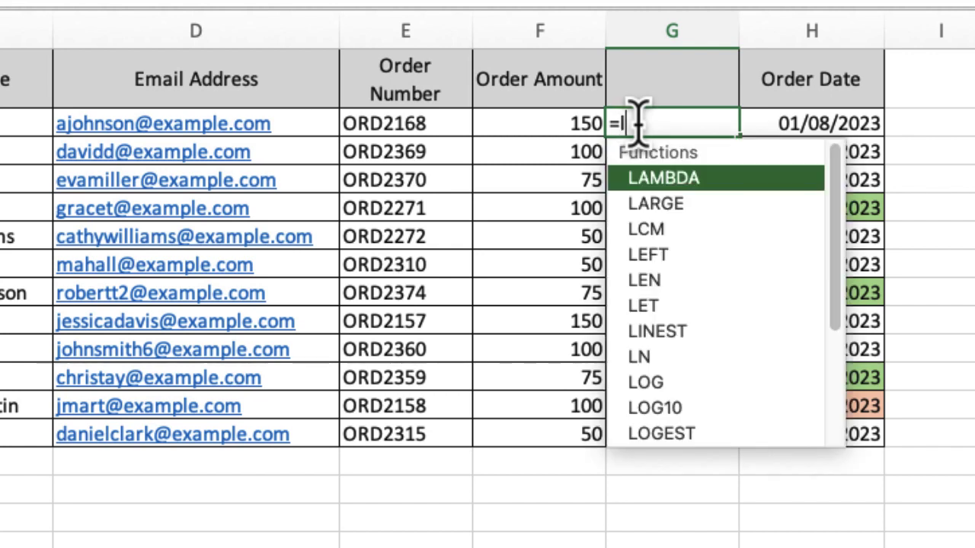
type("en")
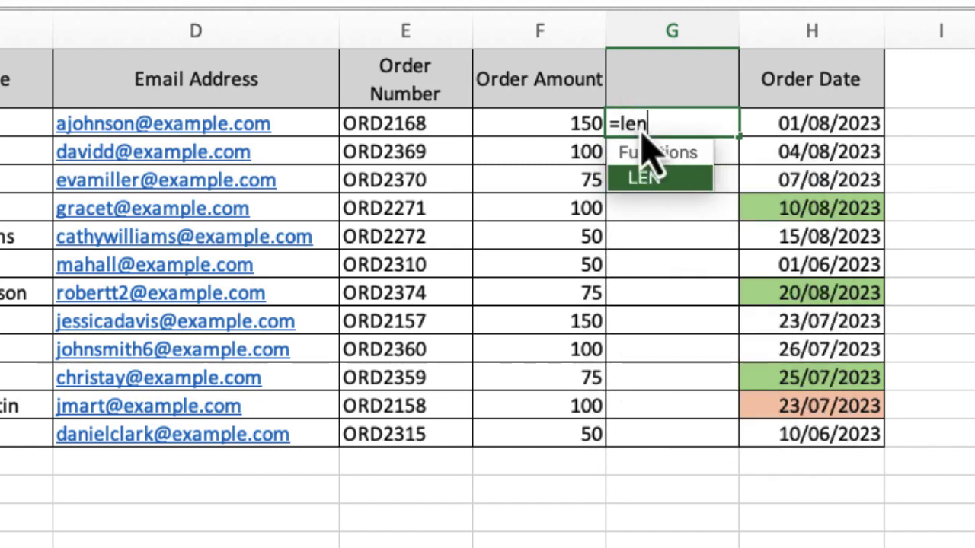
double_click(644, 180)
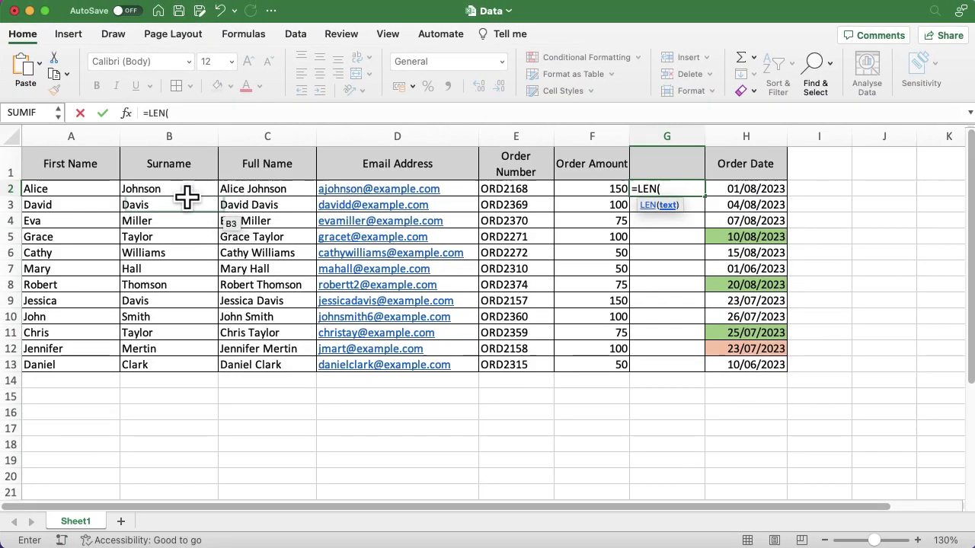
left_click(110, 193)
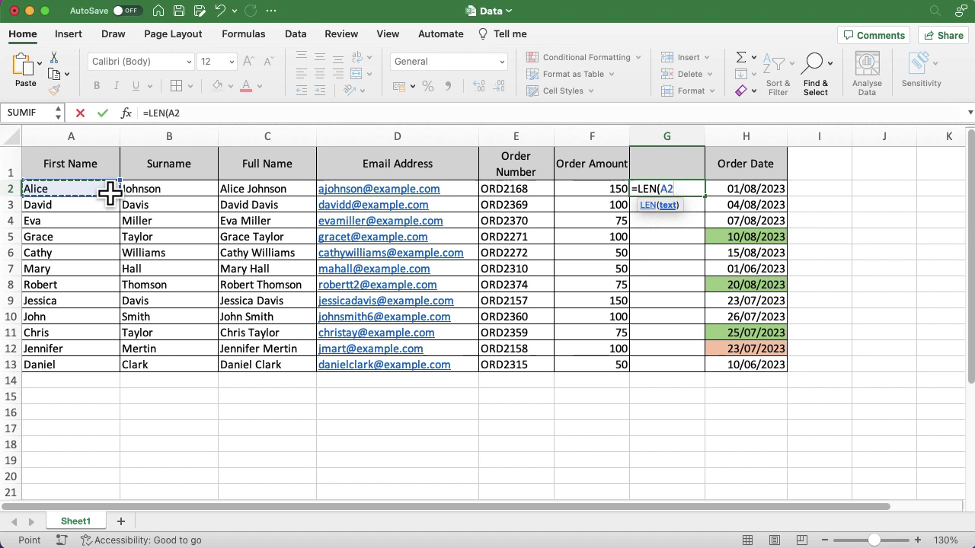
type(")")
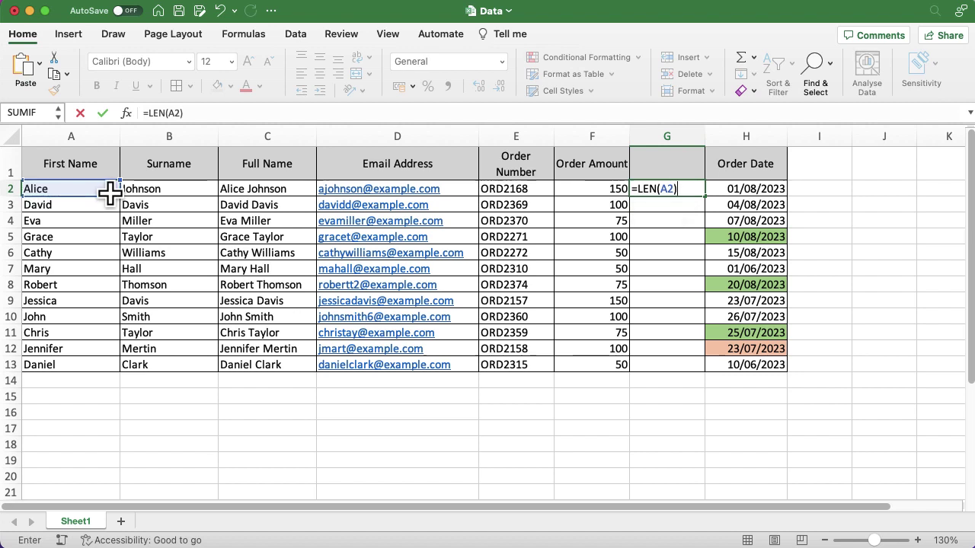
key("Return")
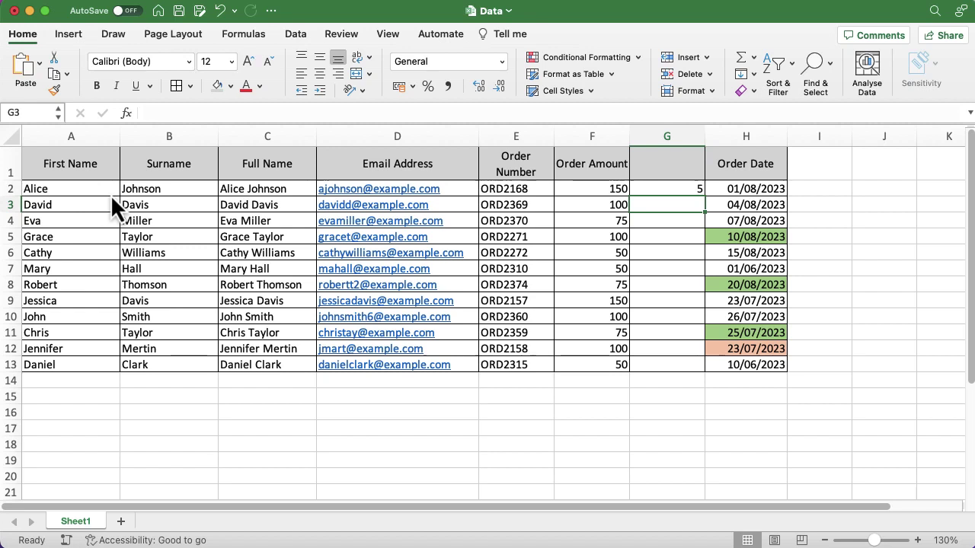
Fill the =LEN(A2) formula from G2 down through G13.
left_click(668, 191)
left_click_drag(700, 195, 692, 366)
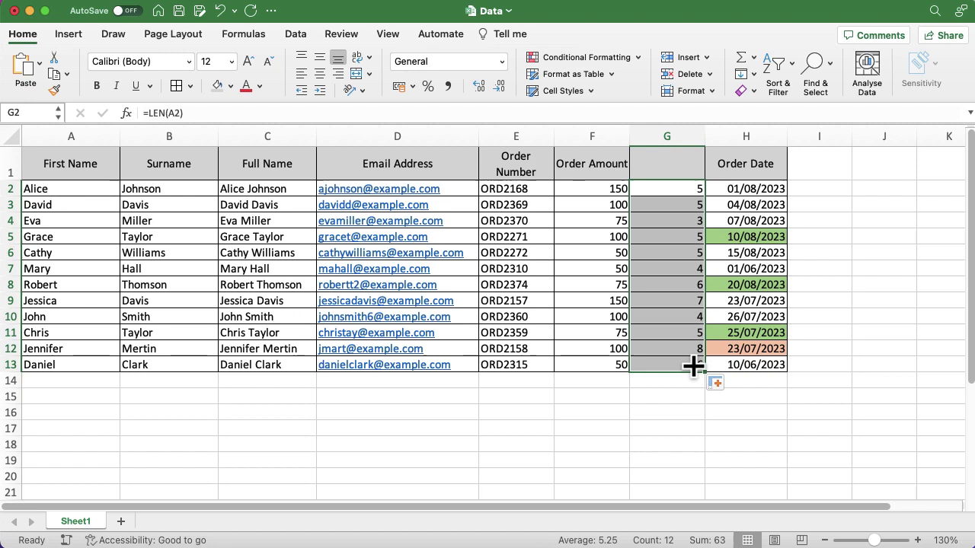
Add trailing spaces to the first name in A4, then delete the counts in G2:G13.
double_click(54, 221)
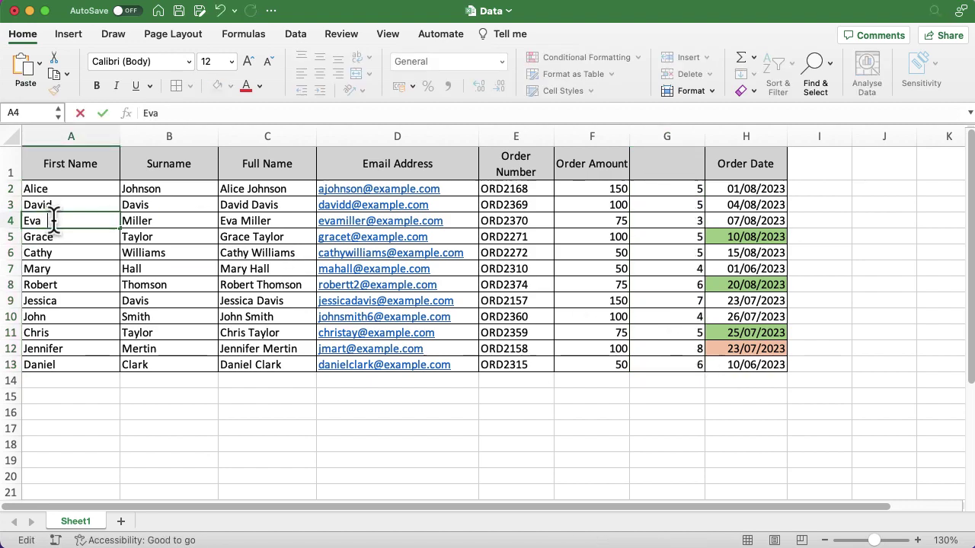
key("Return")
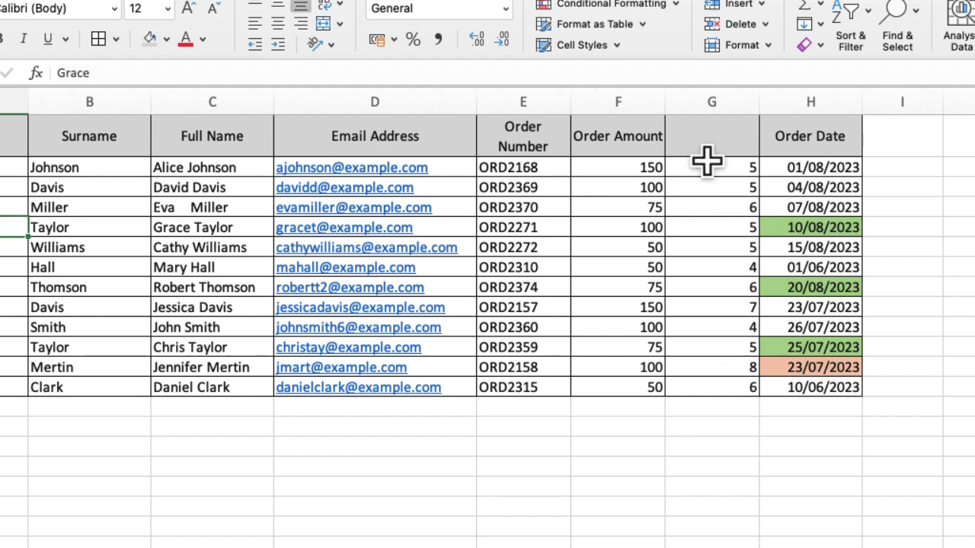
left_click_drag(707, 161, 698, 388)
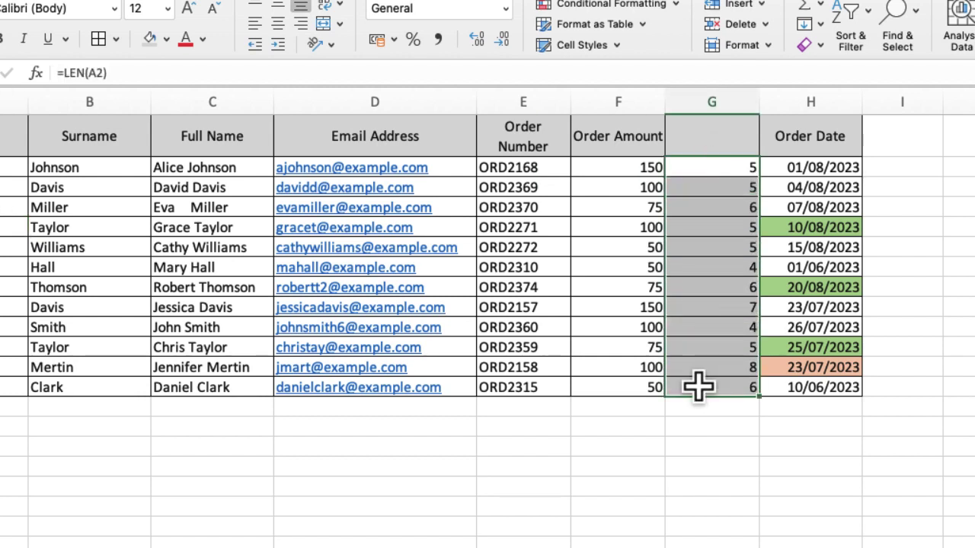
key("Delete")
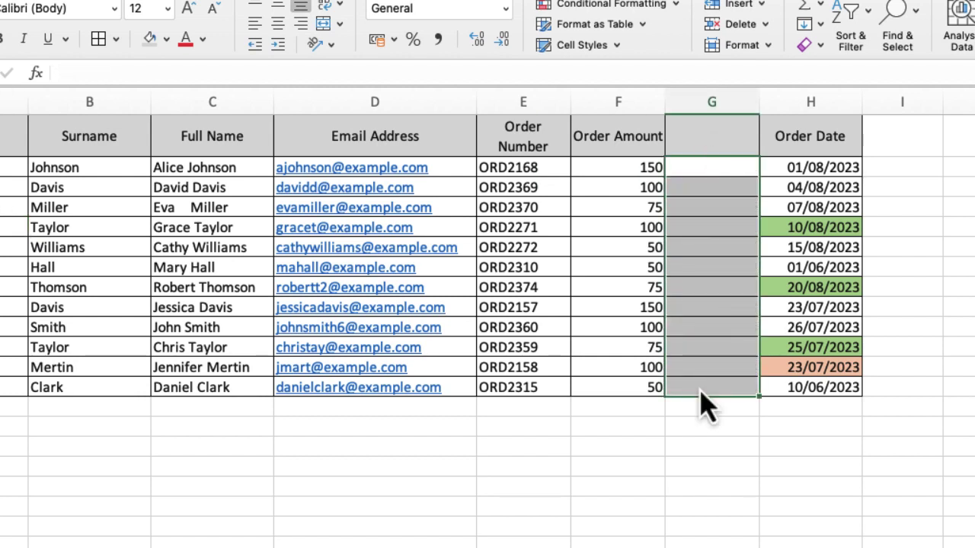
left_click(693, 207)
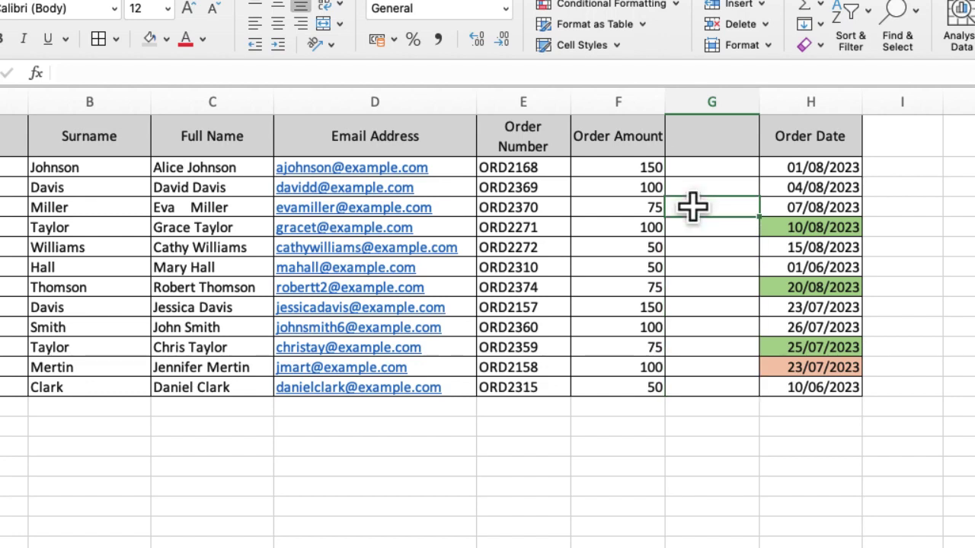
type("=tri")
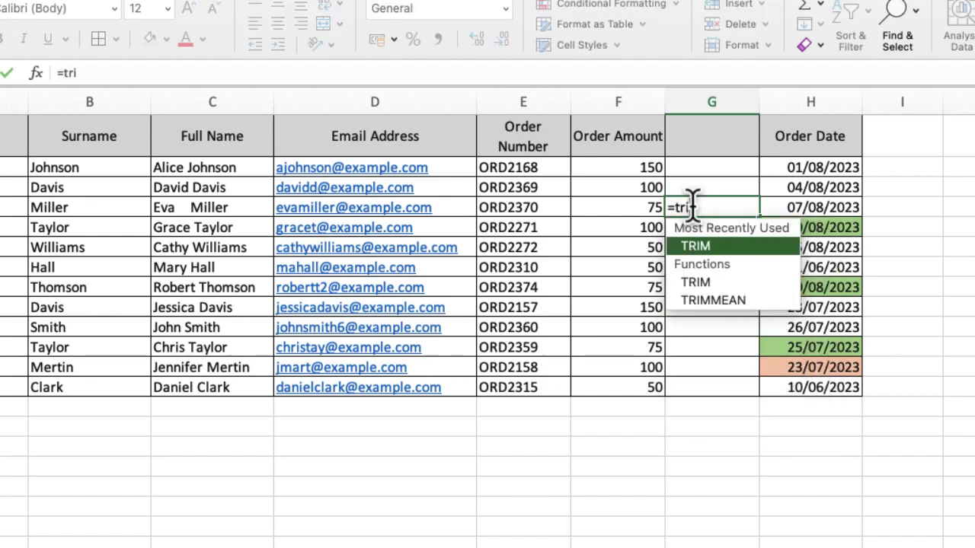
type("m")
double_click(689, 250)
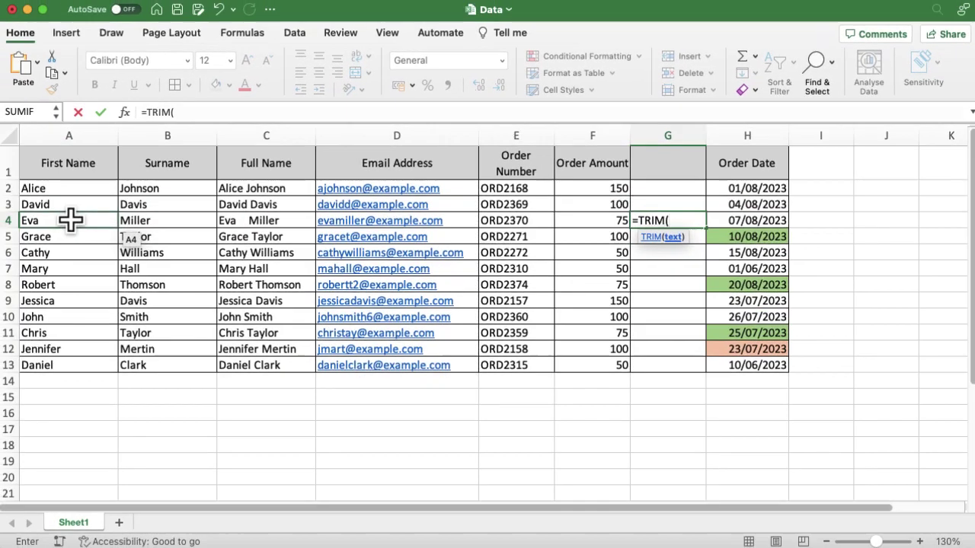
left_click(71, 220)
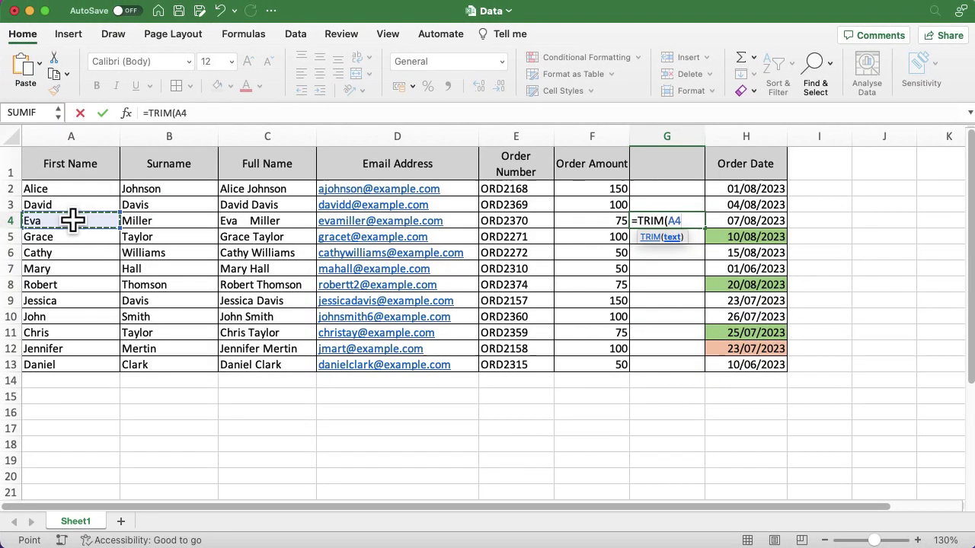
type(")")
key("Return")
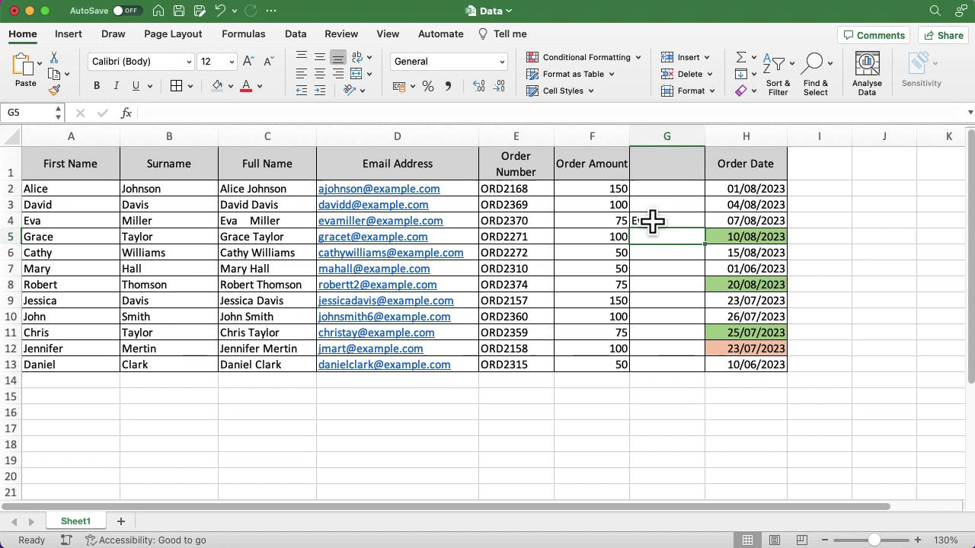
left_click(652, 221)
key("Delete")
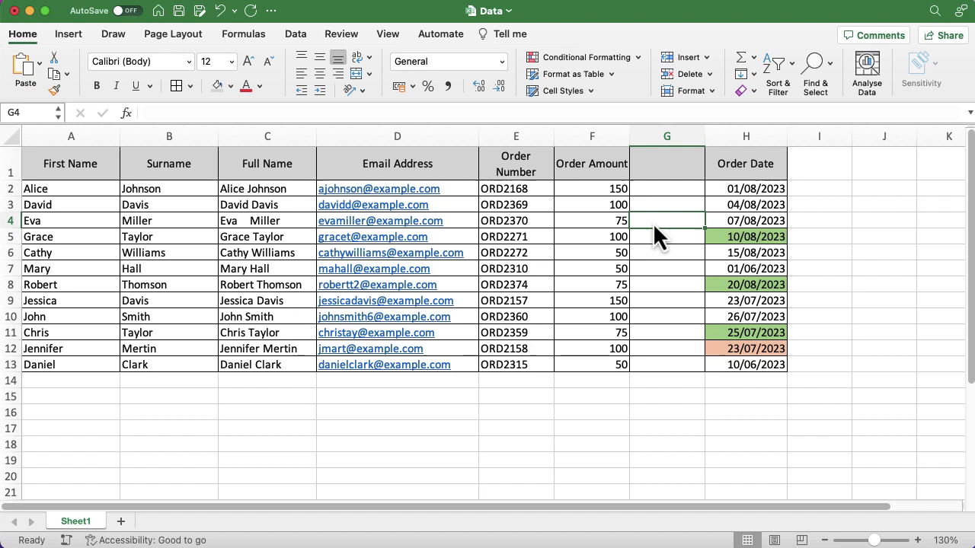
Enter =LEFT(E2,5) in G2 and fill it down to G13, showing ORD21 to ORD23.
left_click(653, 191)
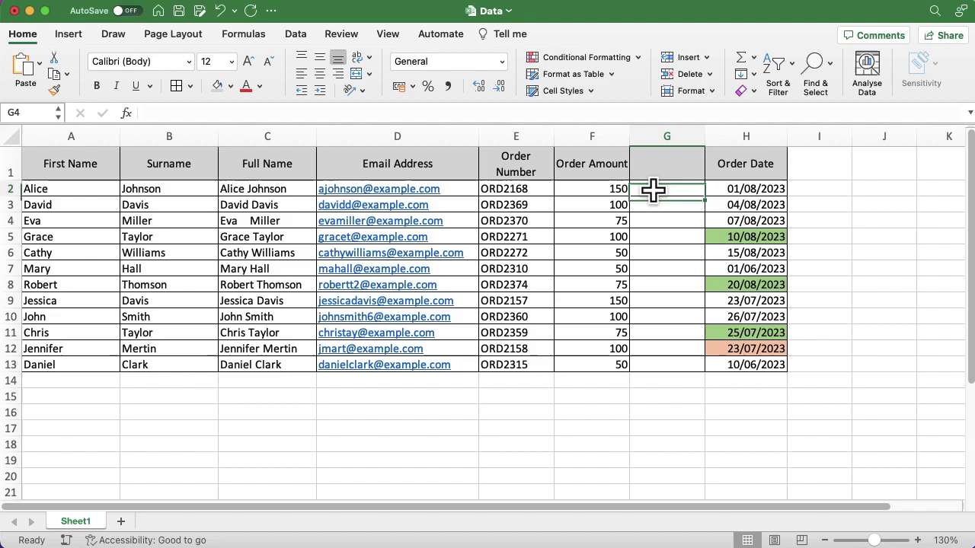
type("=left")
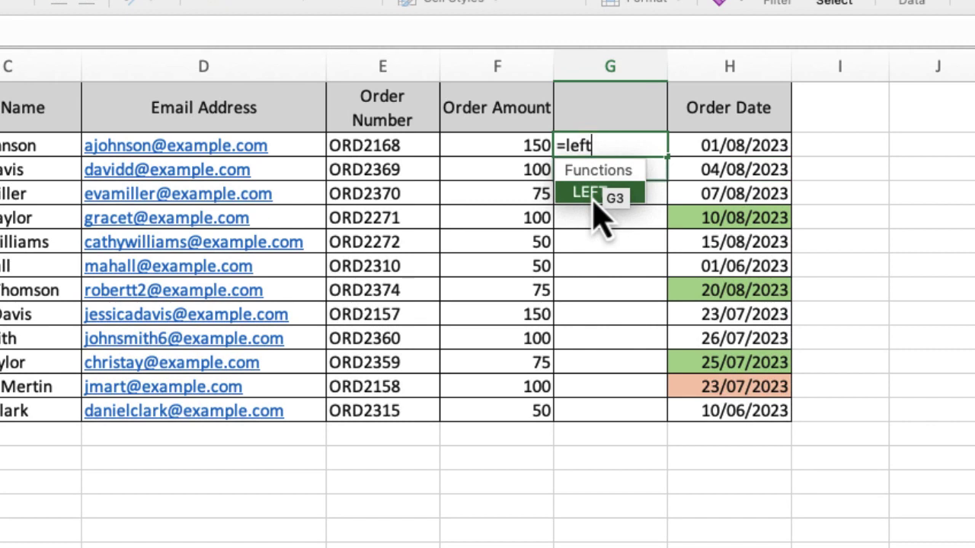
double_click(594, 194)
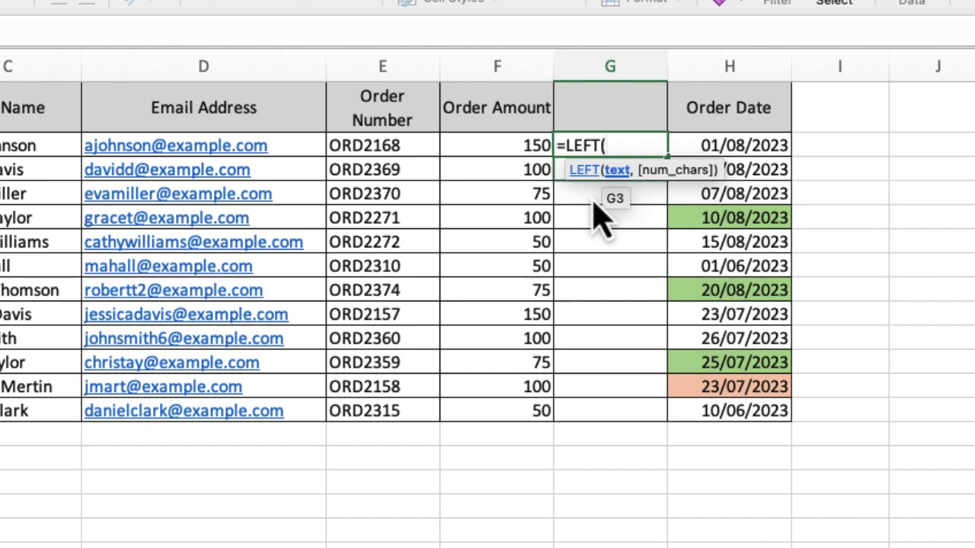
left_click(420, 149)
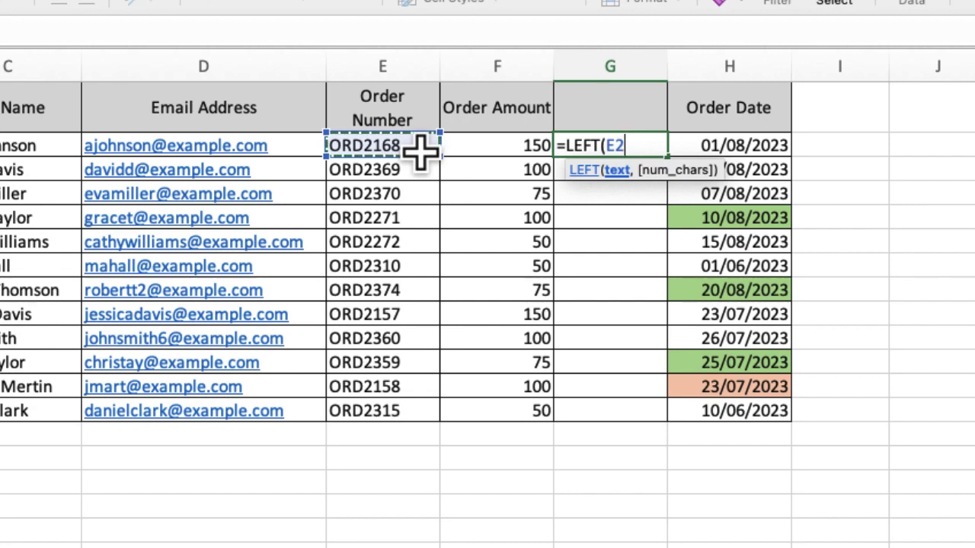
type(",")
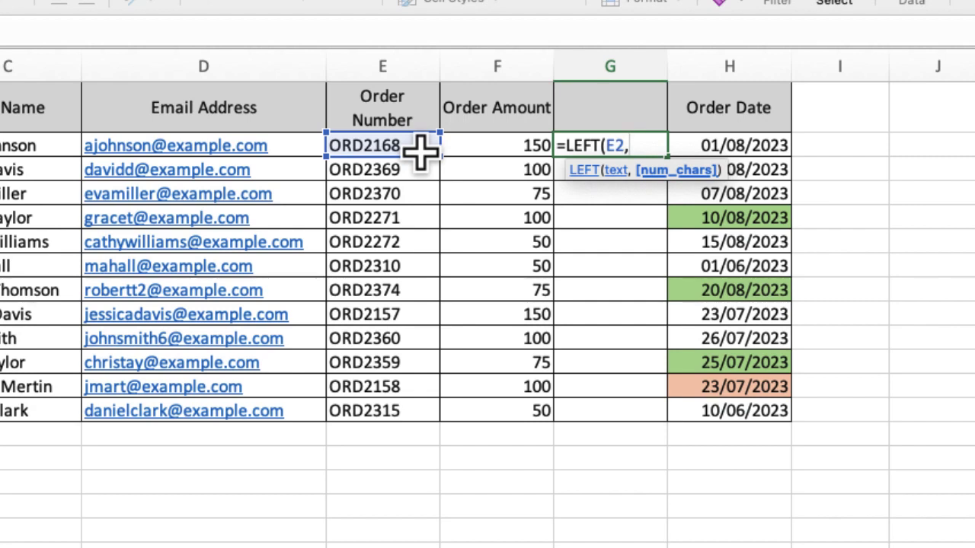
type("5)")
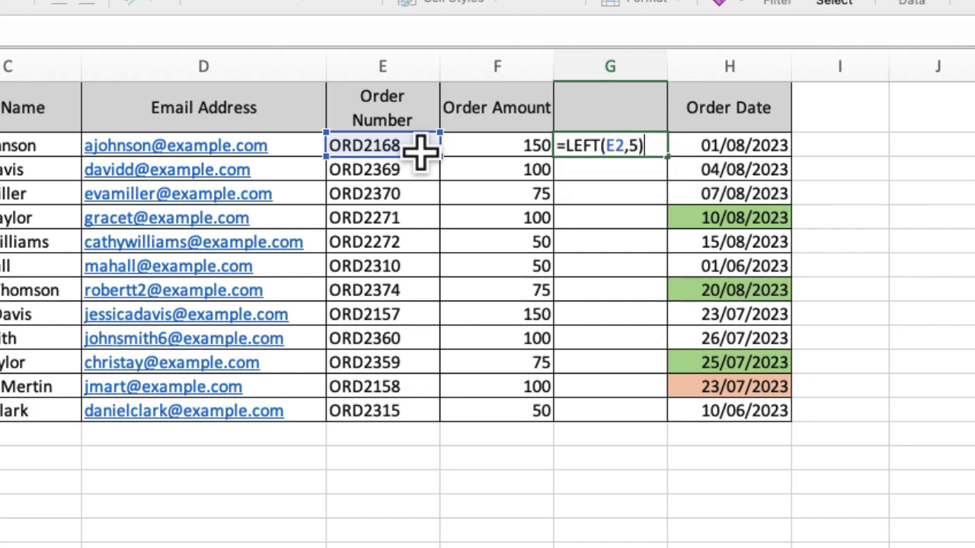
key("Return")
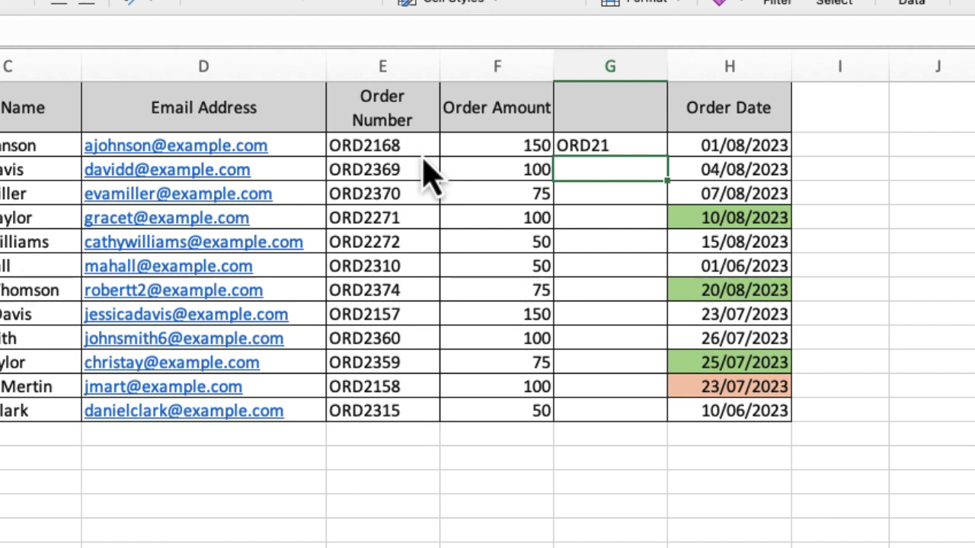
left_click(640, 146)
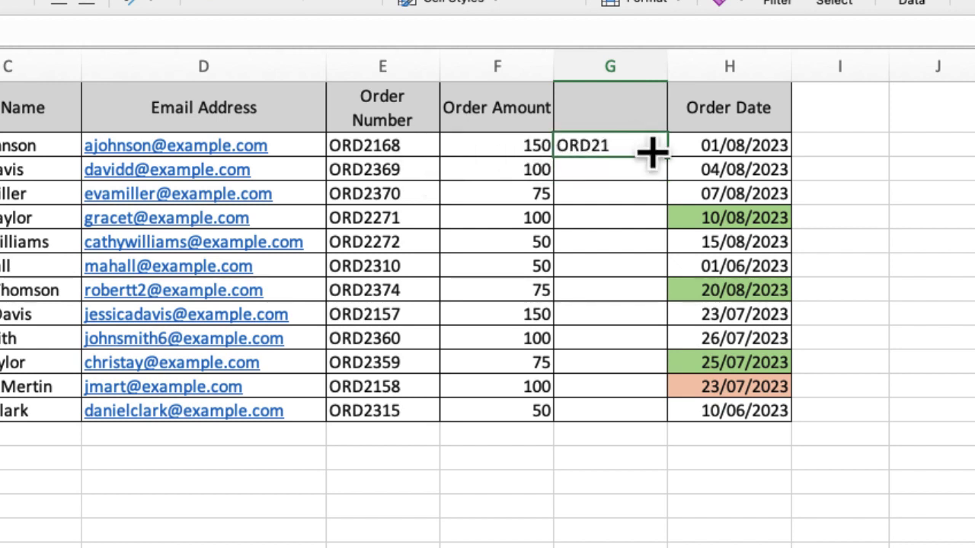
left_click_drag(663, 157, 643, 412)
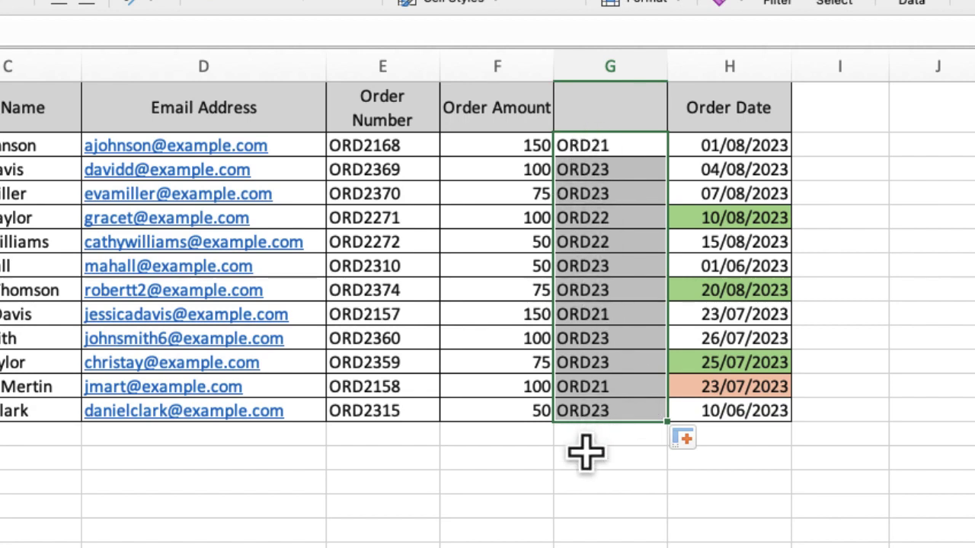
Delete the LEFT results from G2:G13.
left_click(583, 455)
left_click_drag(636, 139, 592, 408)
key("Delete")
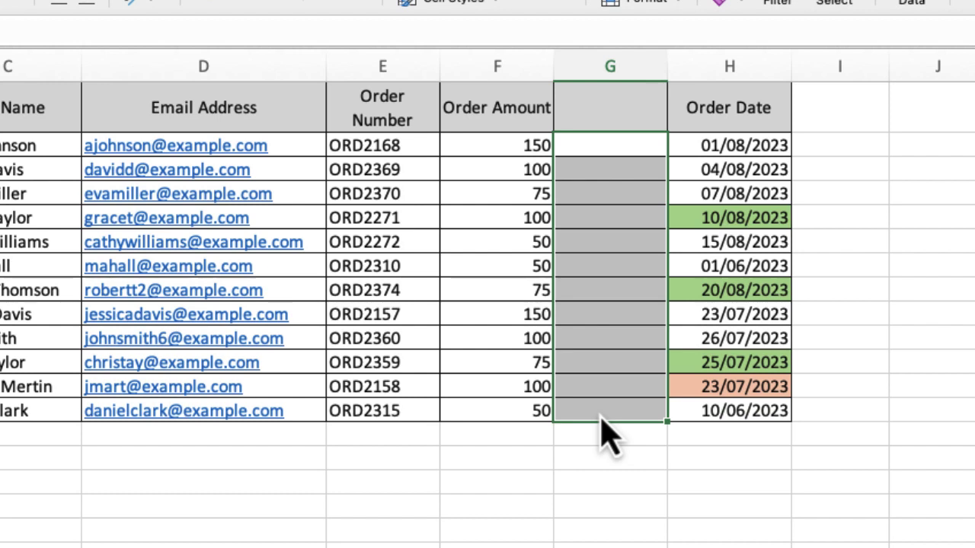
Enter =RIGHT(E2,4) in G2 and fill it down to G13, starting with 2168.
left_click(611, 143)
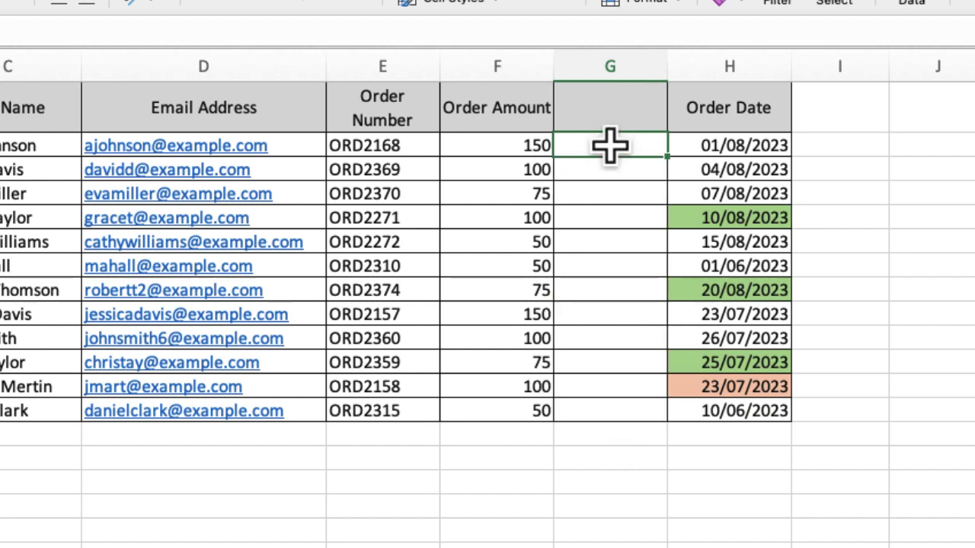
type("=right")
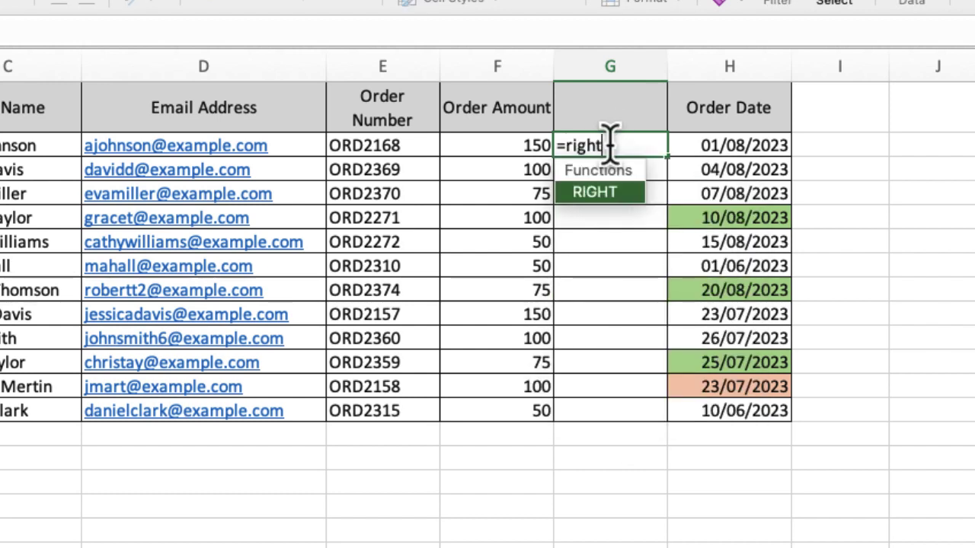
double_click(606, 198)
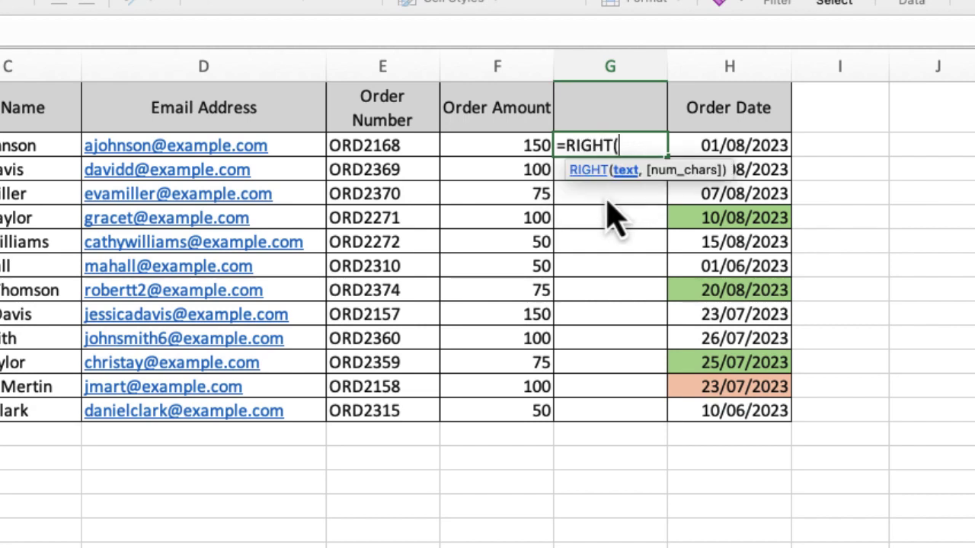
left_click(413, 147)
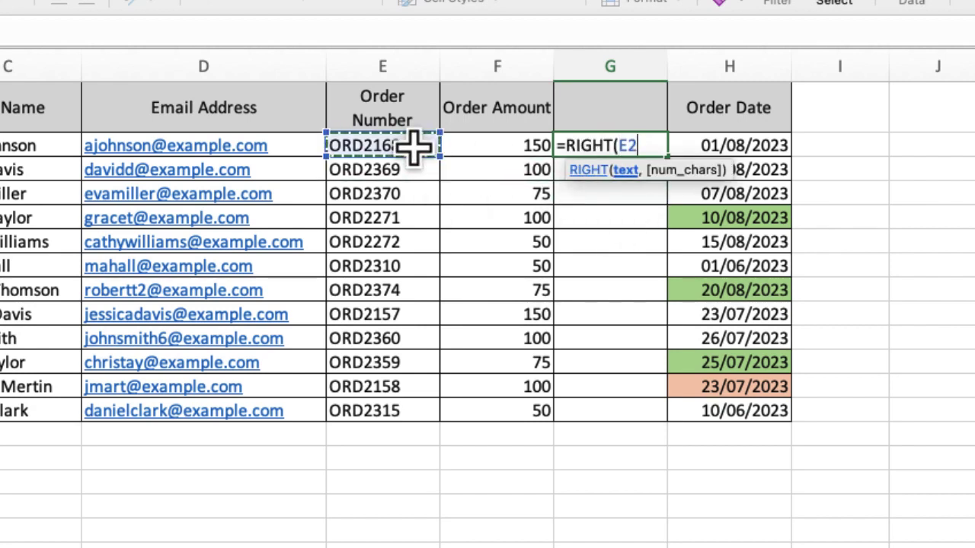
type(",")
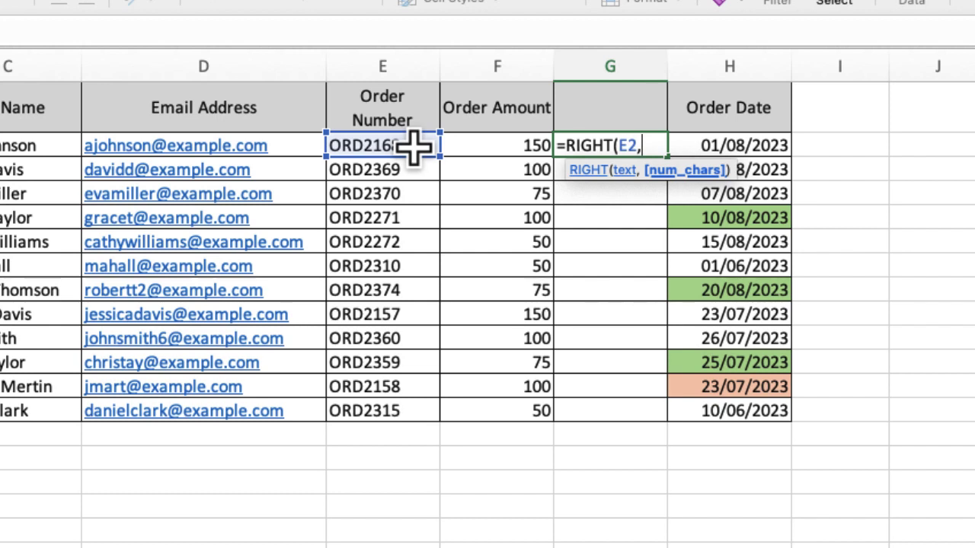
type("4)")
key("Return")
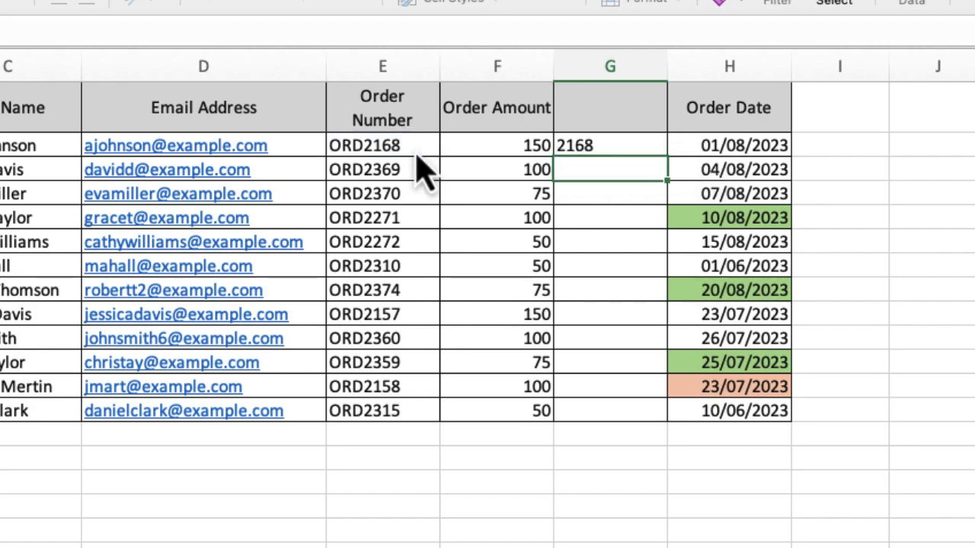
left_click(617, 145)
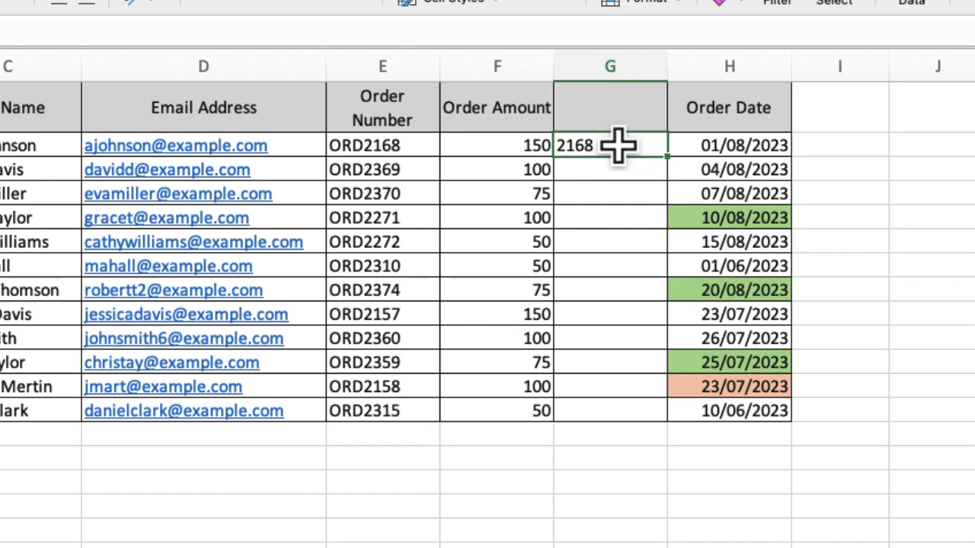
left_click_drag(663, 161, 648, 414)
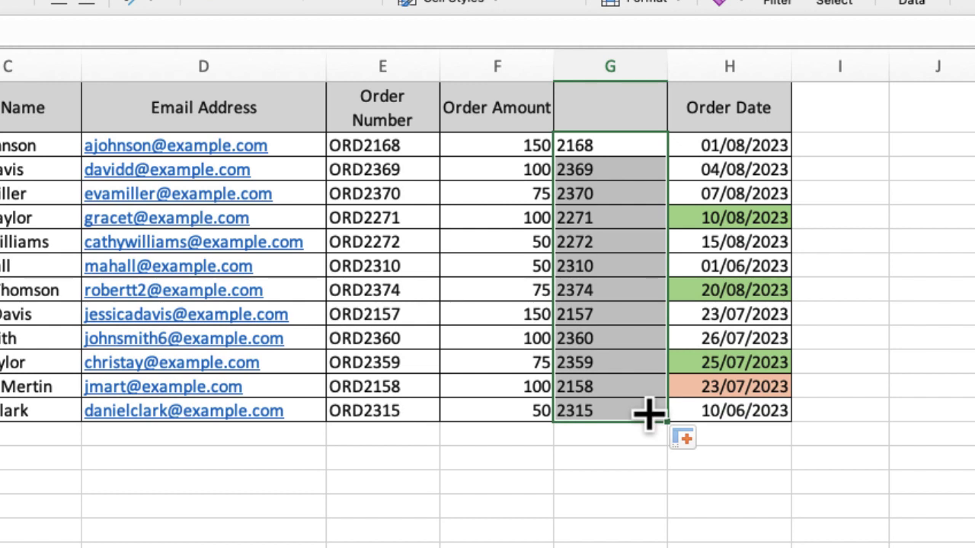
Delete the RIGHT results from G2:G13, leaving column G blank.
left_click(579, 487)
left_click_drag(622, 142, 587, 403)
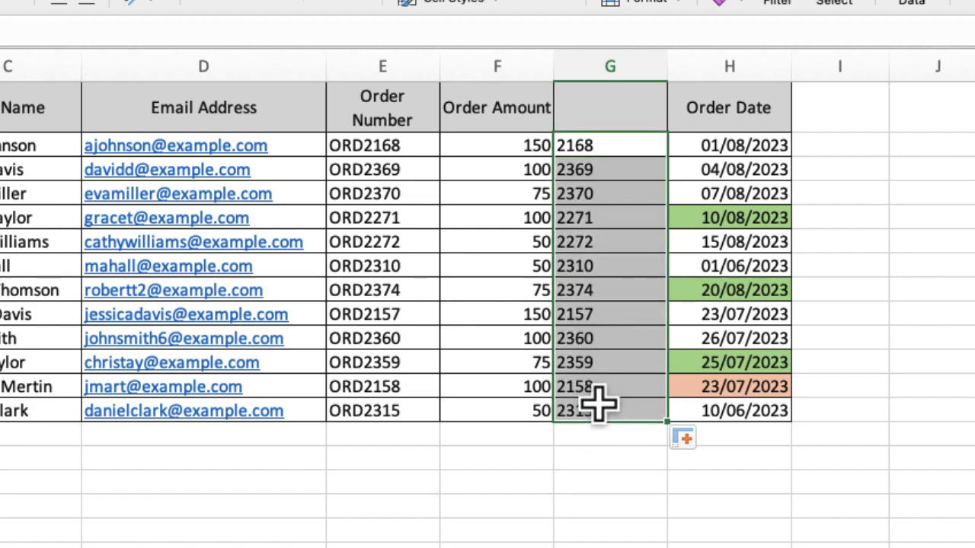
key("Delete")
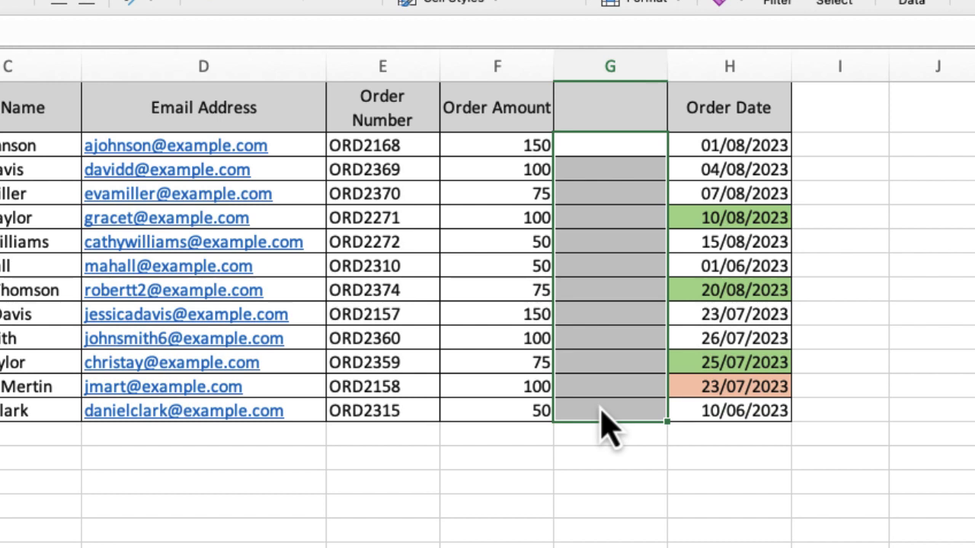
Enter =MID(E2,4,2) in G2, returning 21 from order number ORD2168.
left_click(592, 148)
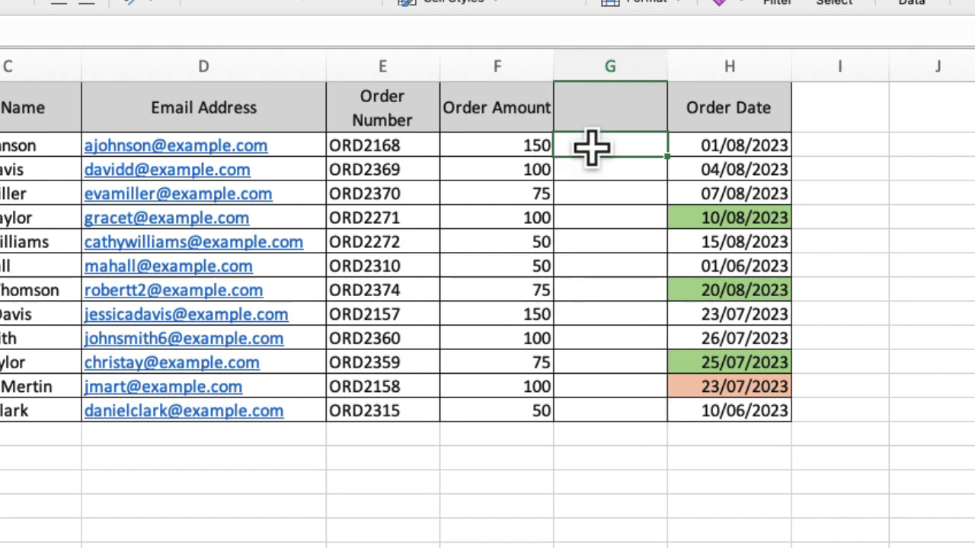
type("=mid")
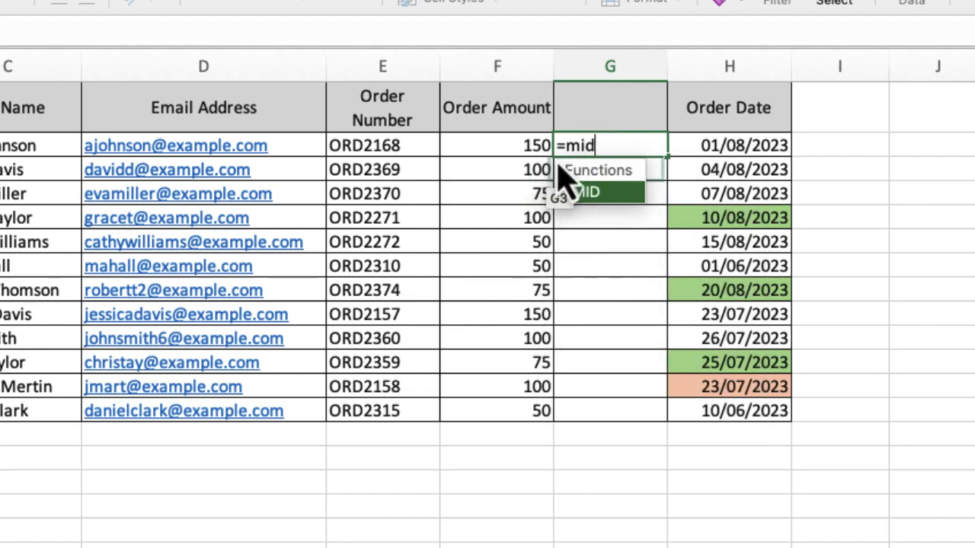
double_click(586, 194)
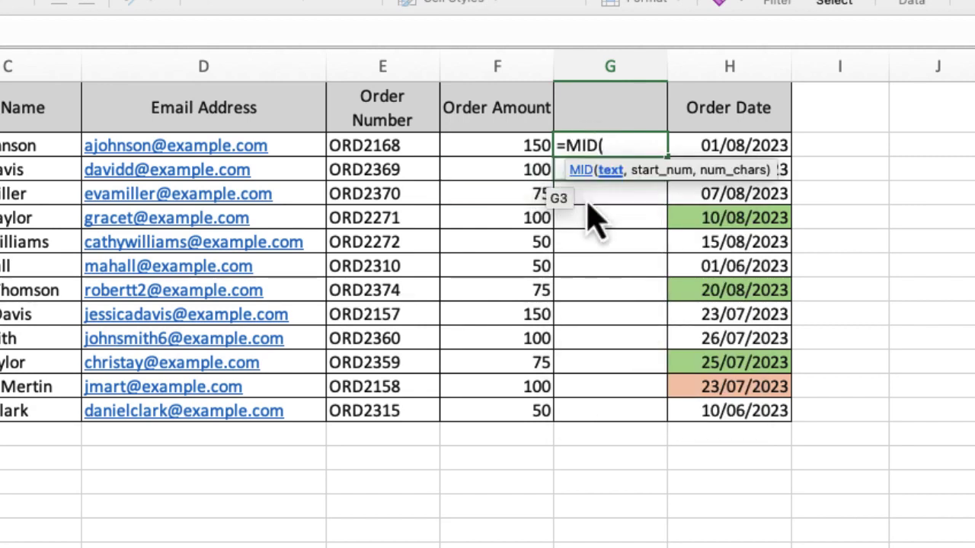
left_click(415, 150)
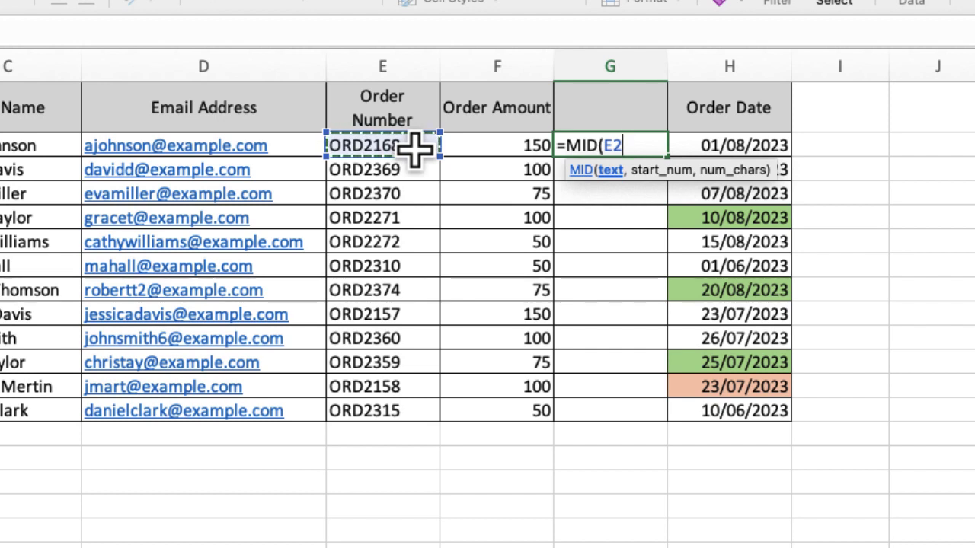
type(",")
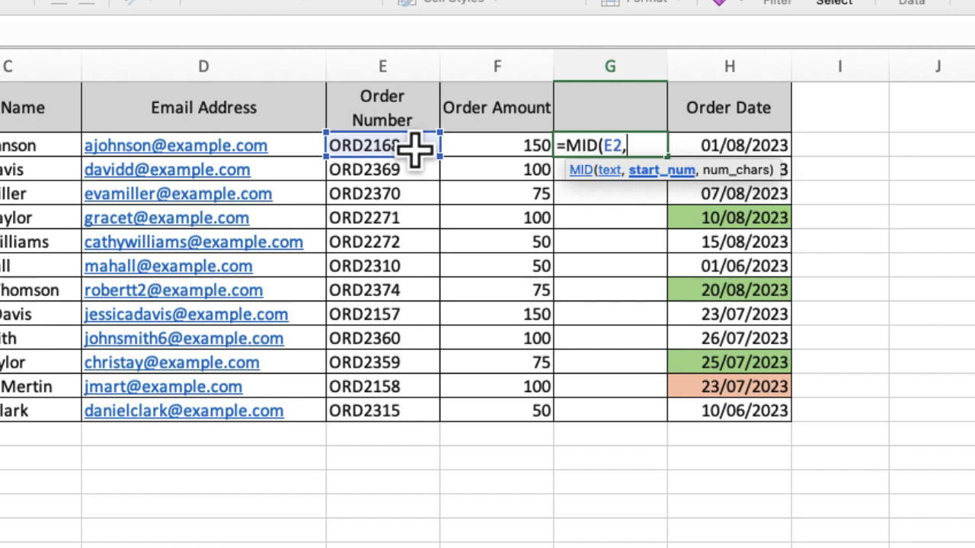
type("4")
type(",")
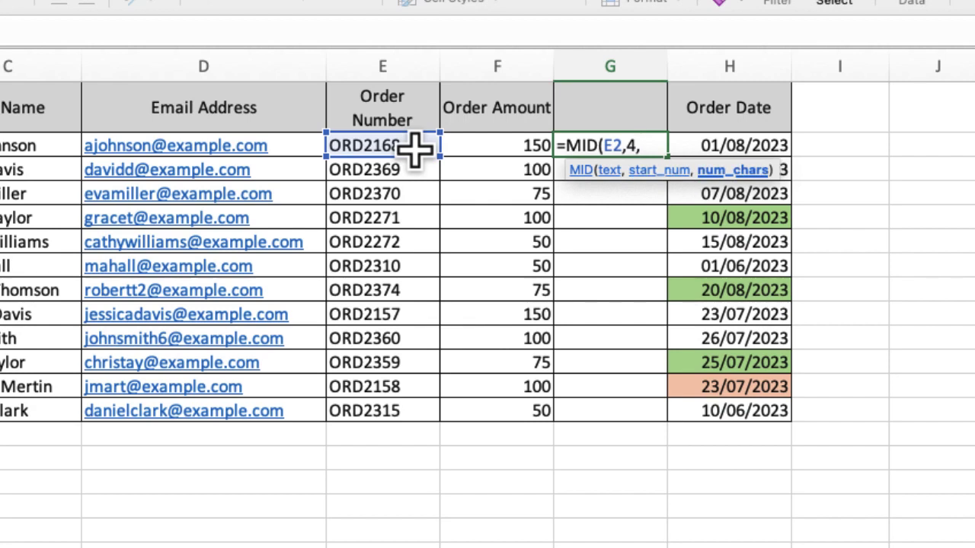
type("2)")
key("Return")
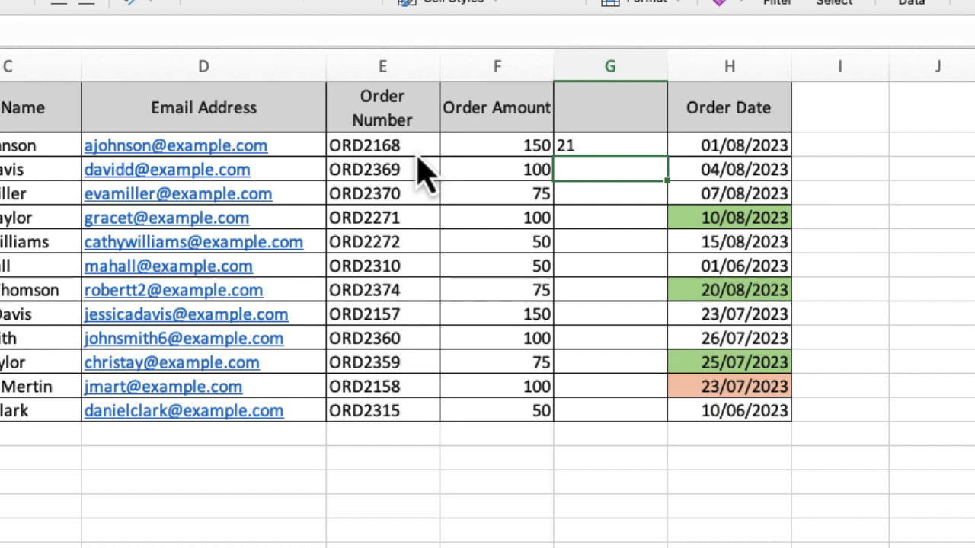
Fill the =MID(E2,4,2) formula from G2 down to G13, showing 21 through 23.
key("Up")
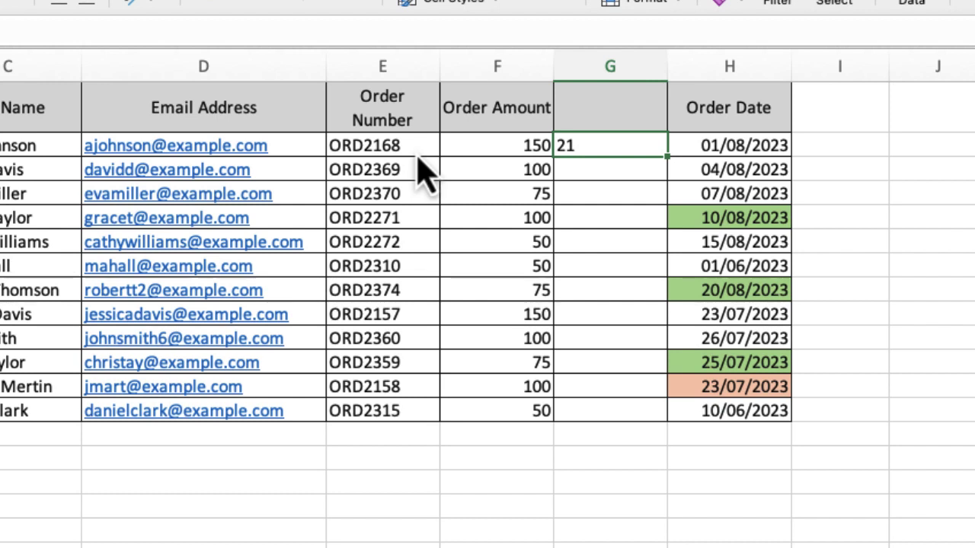
left_click(637, 193)
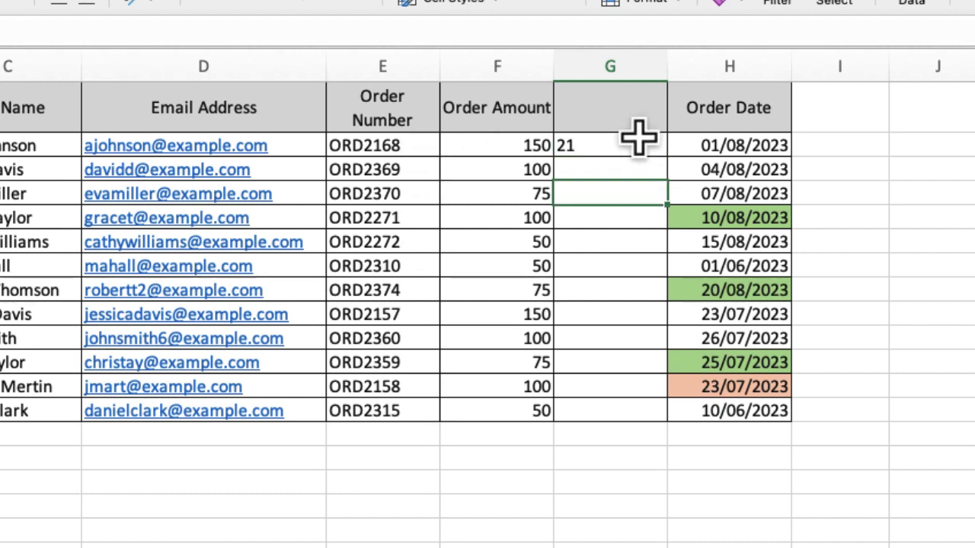
left_click(638, 137)
left_click_drag(667, 158, 644, 418)
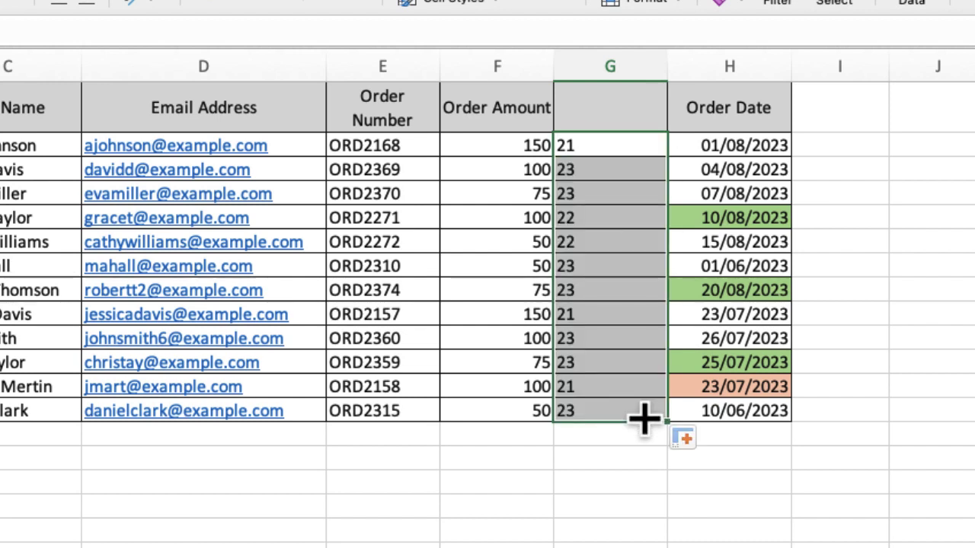